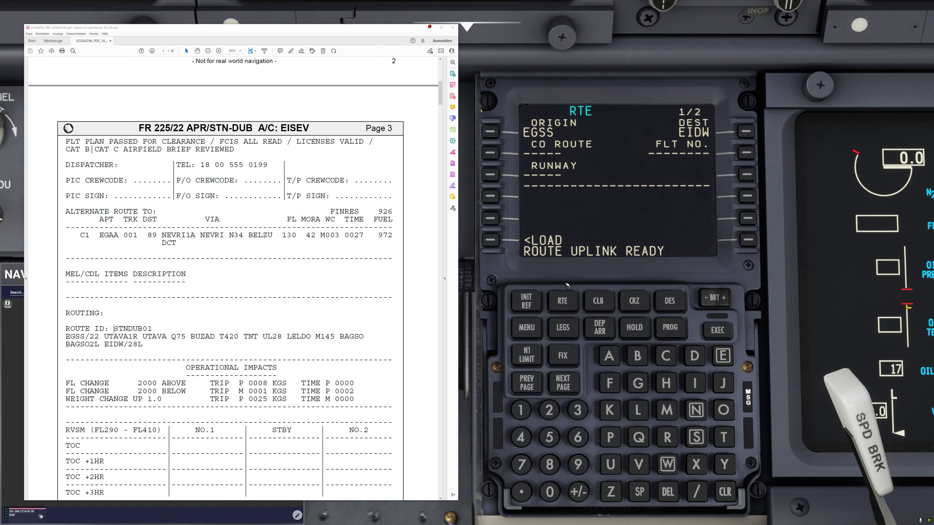
- Load the uplinked EGSS–EIDW company route, review all three pages, and activate it
{"action": "left_click", "coordinate": [496, 245]}
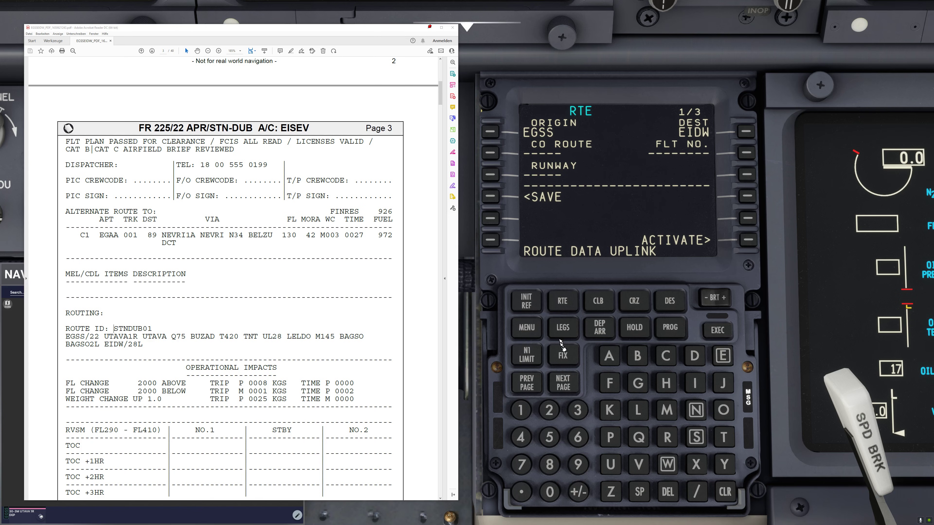
{"action": "left_click", "coordinate": [562, 386]}
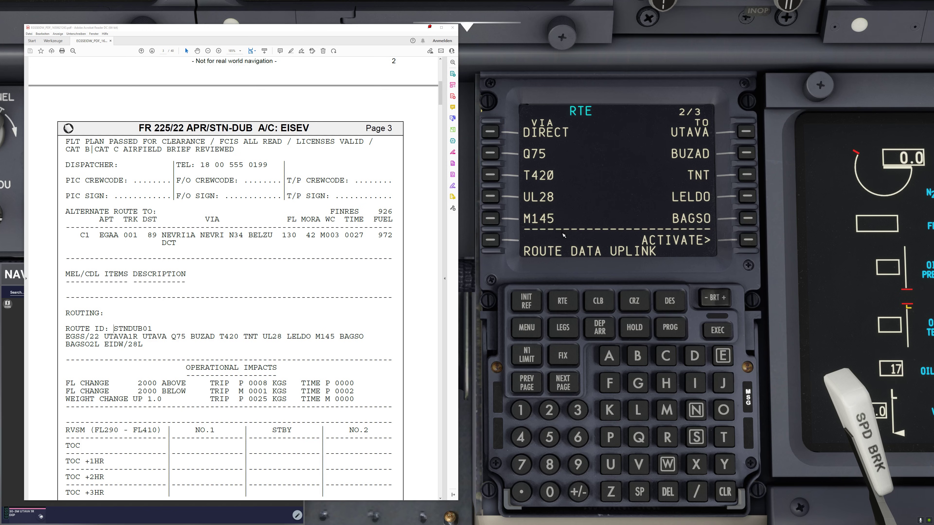
{"action": "left_click", "coordinate": [748, 239]}
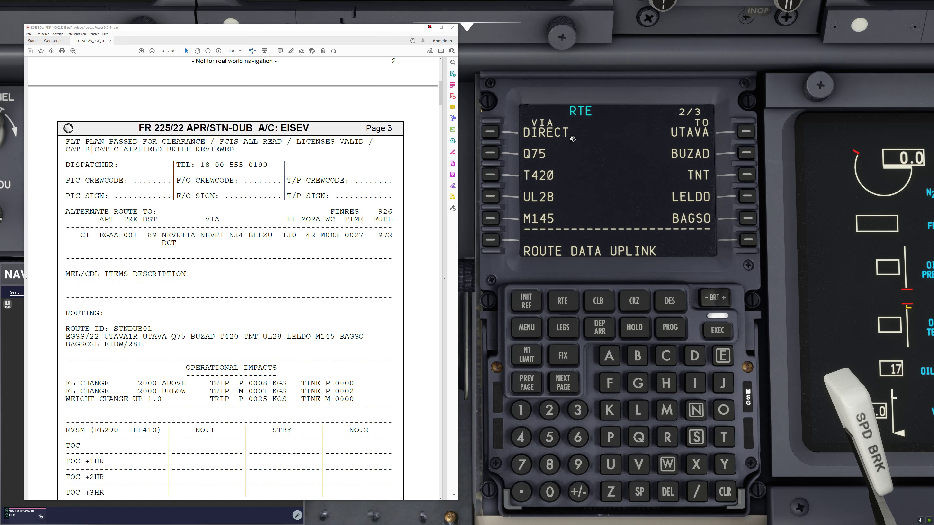
{"action": "left_click", "coordinate": [569, 393]}
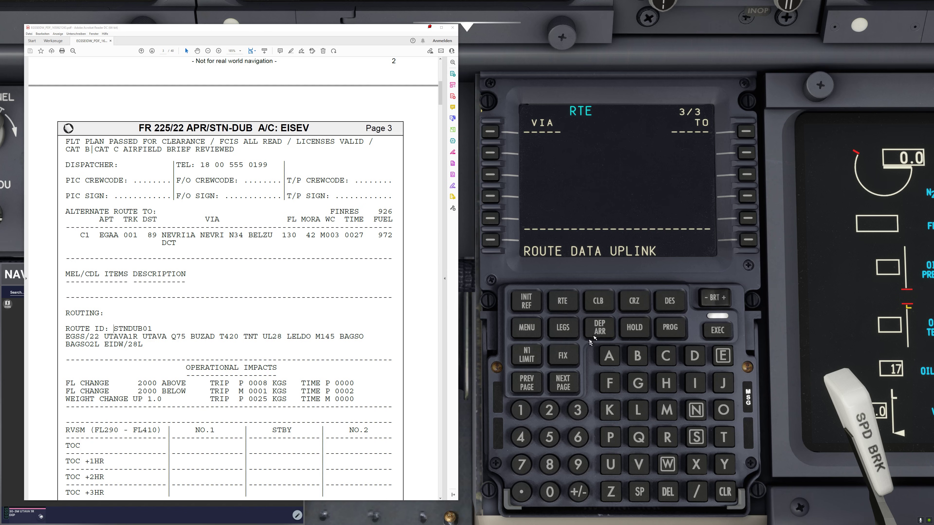
- Select EGSS runway 22 with the UTAV1R departure
{"action": "left_click", "coordinate": [600, 327]}
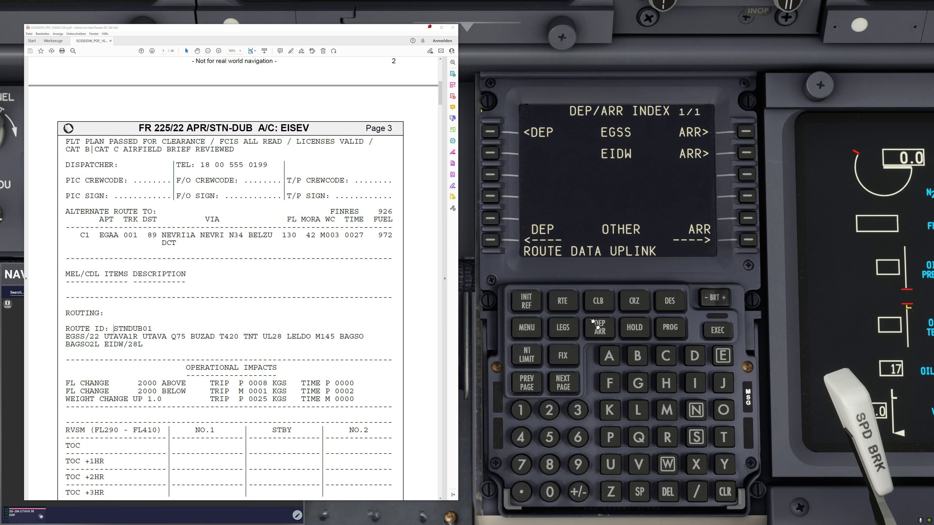
{"action": "left_click", "coordinate": [496, 135]}
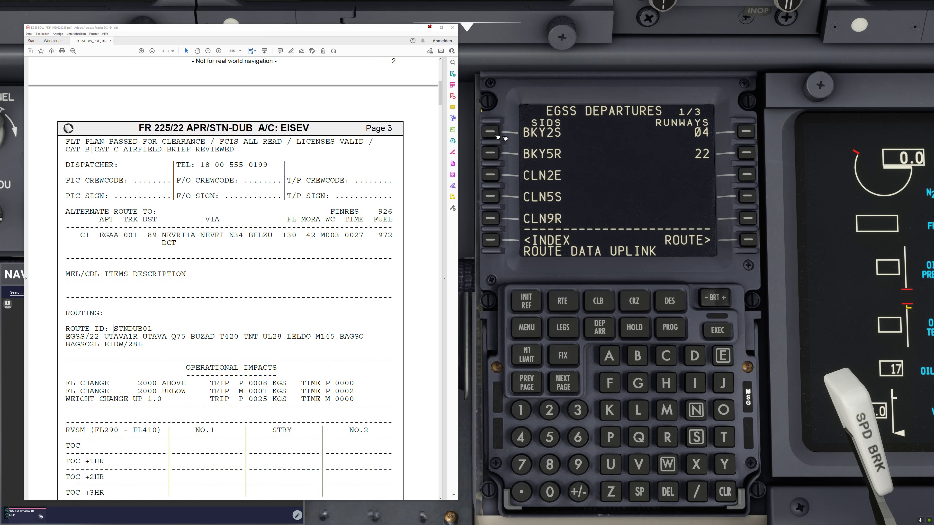
{"action": "left_click", "coordinate": [747, 153]}
{"action": "left_click", "coordinate": [573, 383]}
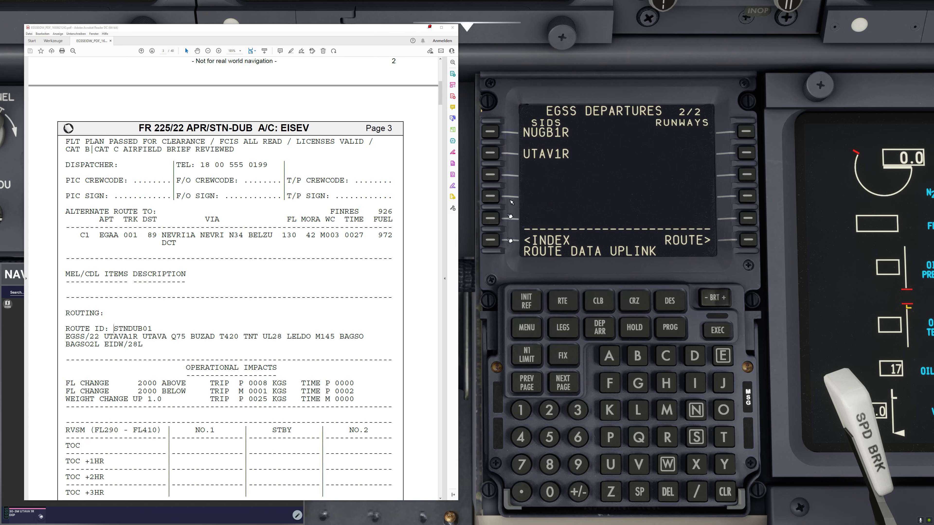
{"action": "left_click", "coordinate": [491, 156]}
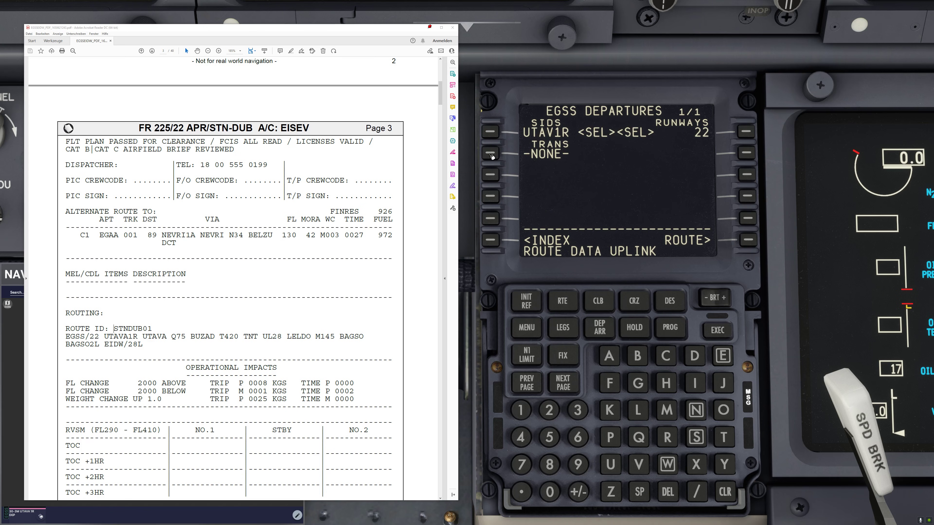
- Select the ILS 28L approach with the BAGS2L arrival into EIDW
{"action": "left_click", "coordinate": [600, 328]}
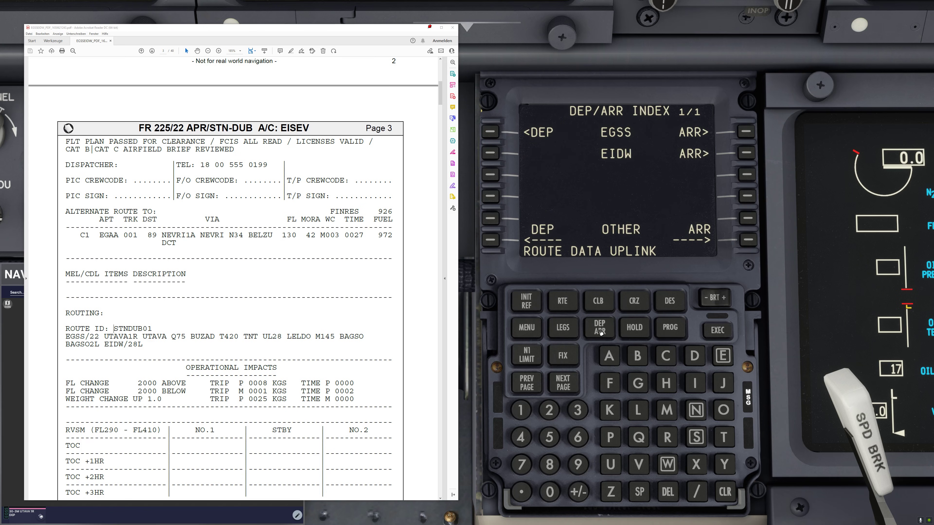
{"action": "left_click", "coordinate": [747, 154]}
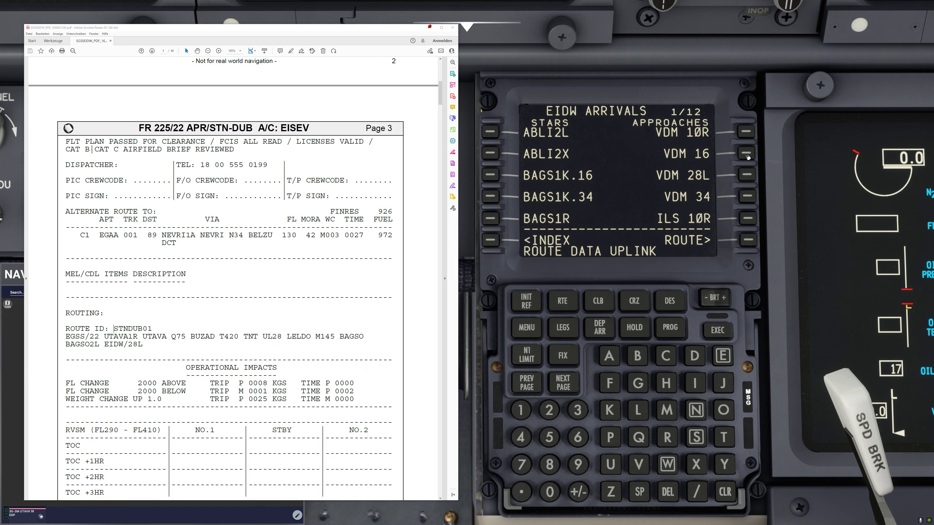
{"action": "left_click", "coordinate": [568, 384]}
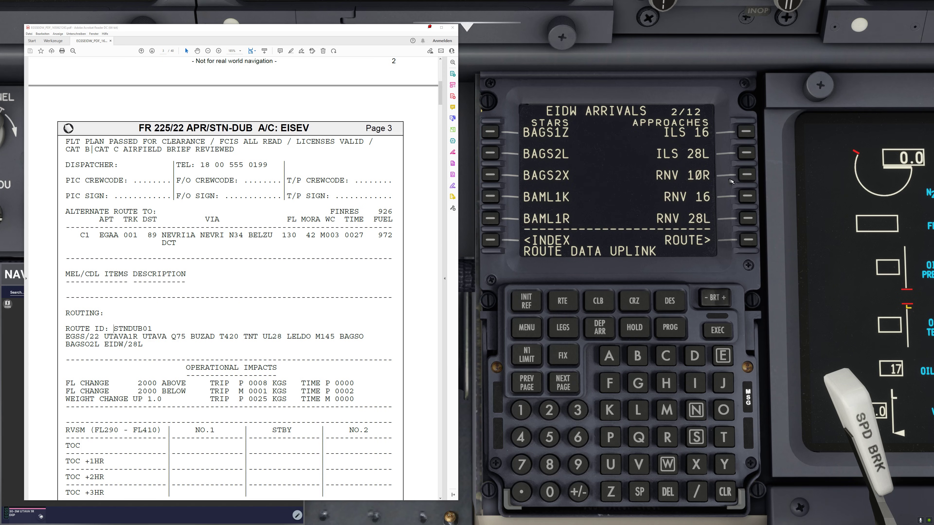
{"action": "left_click", "coordinate": [746, 155]}
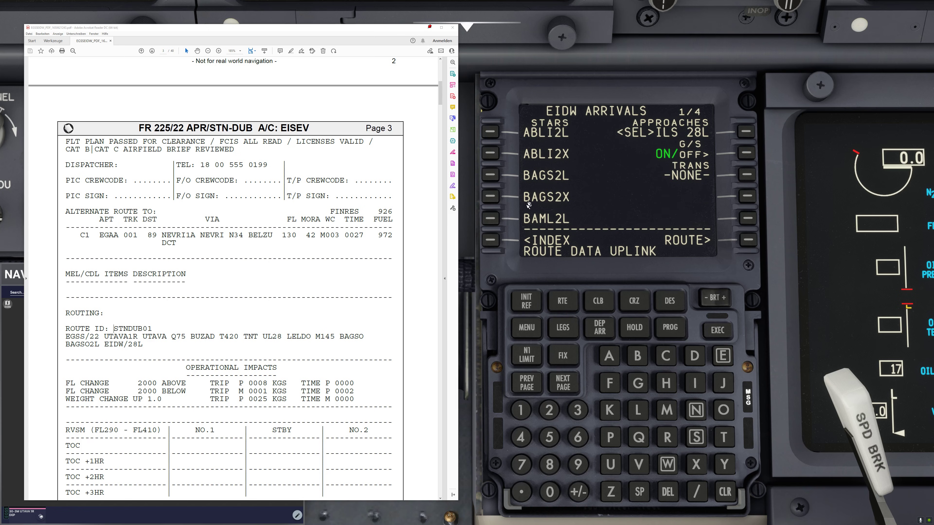
{"action": "left_click", "coordinate": [494, 178]}
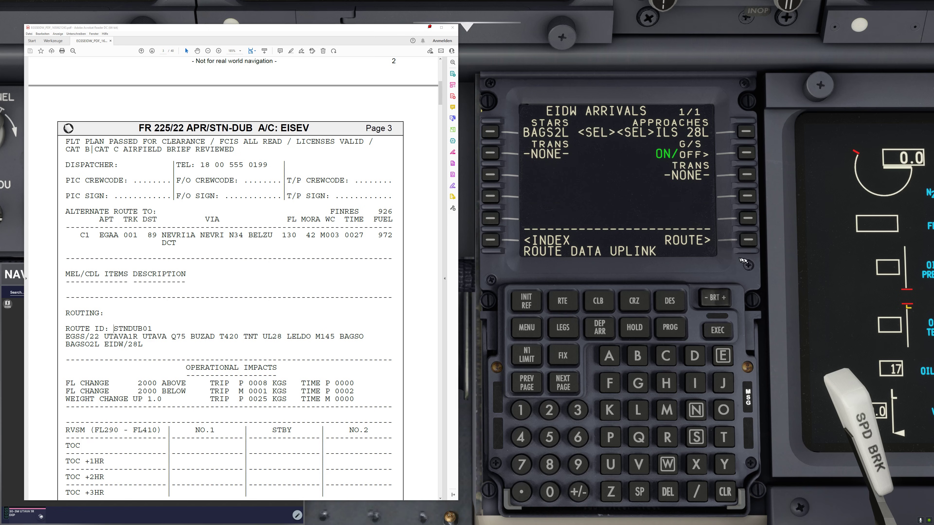
{"action": "left_click", "coordinate": [748, 240]}
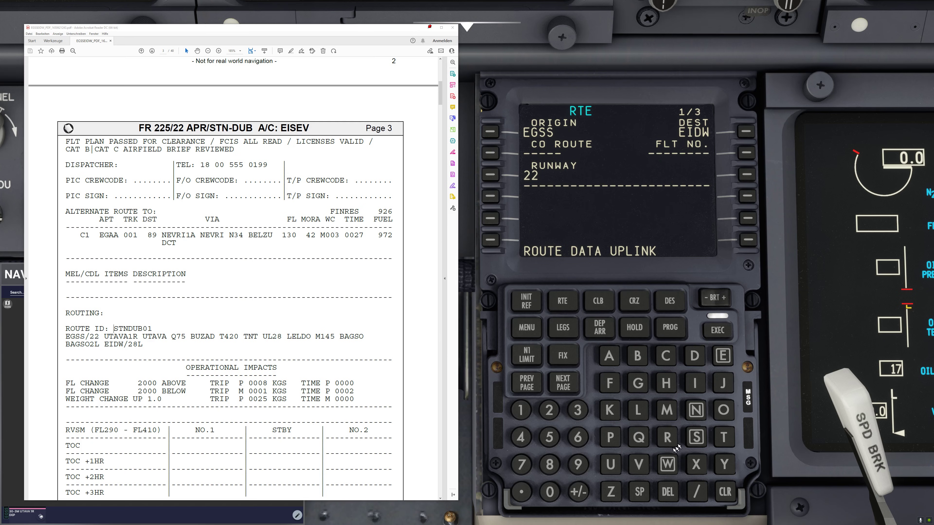
- Enter flight number RYR7EG, clear the scratchpad message, and execute the route
{"action": "left_click", "coordinate": [667, 437]}
{"action": "type", "text": "Y"}
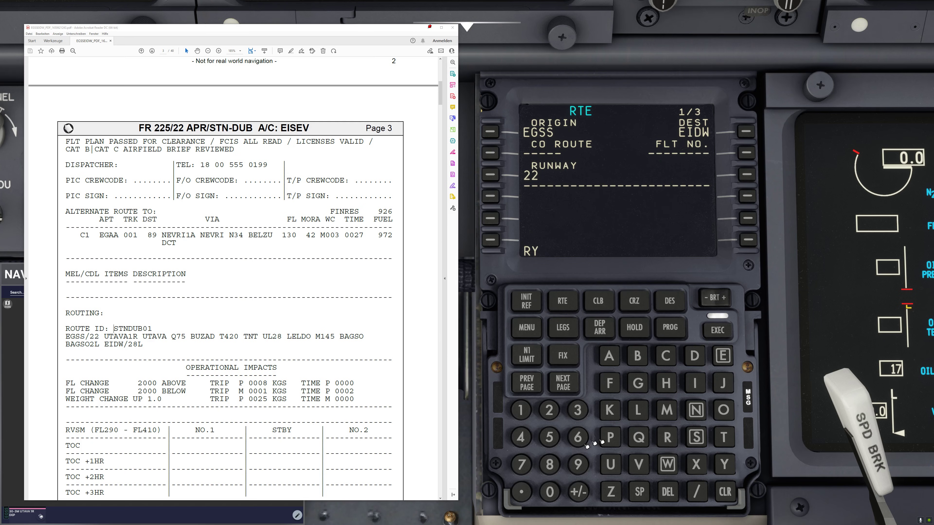
{"action": "type", "text": "R7EG"}
{"action": "scroll", "coordinate": [136, 240], "scroll_direction": "up", "scroll_amount": 10}
{"action": "scroll", "coordinate": [136, 240], "scroll_direction": "up", "scroll_amount": 5}
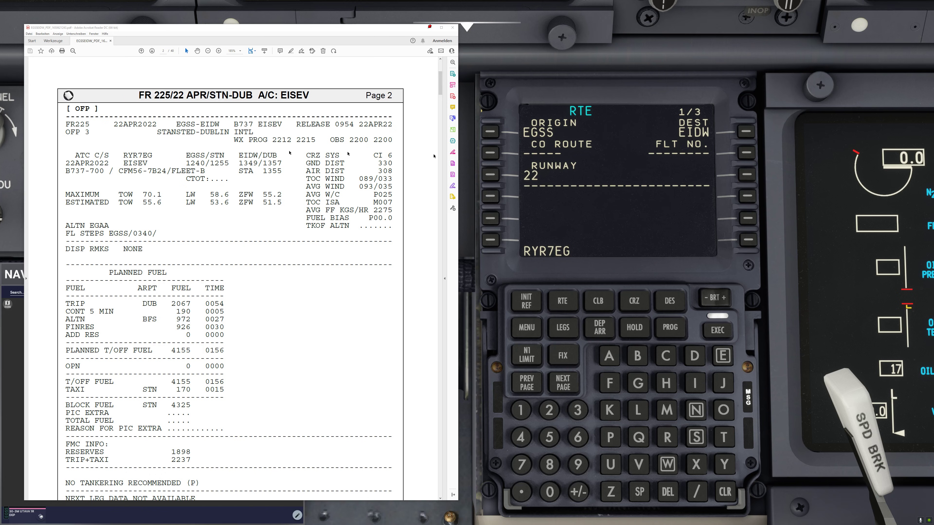
{"action": "left_click", "coordinate": [749, 153]}
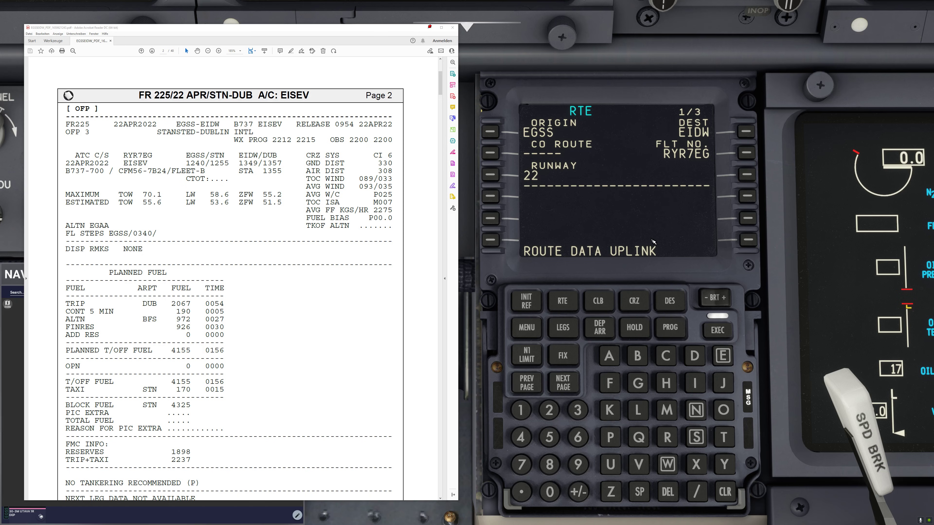
{"action": "left_click", "coordinate": [727, 492]}
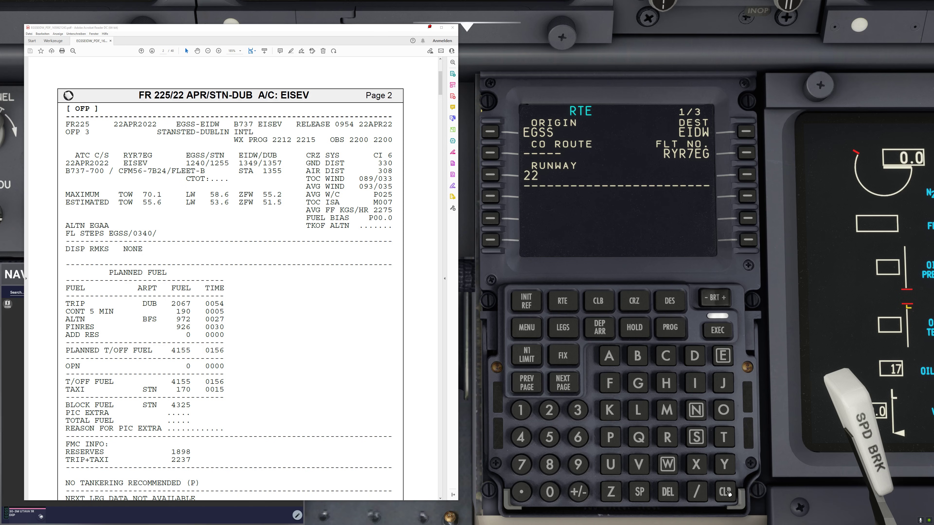
{"action": "left_click", "coordinate": [725, 335]}
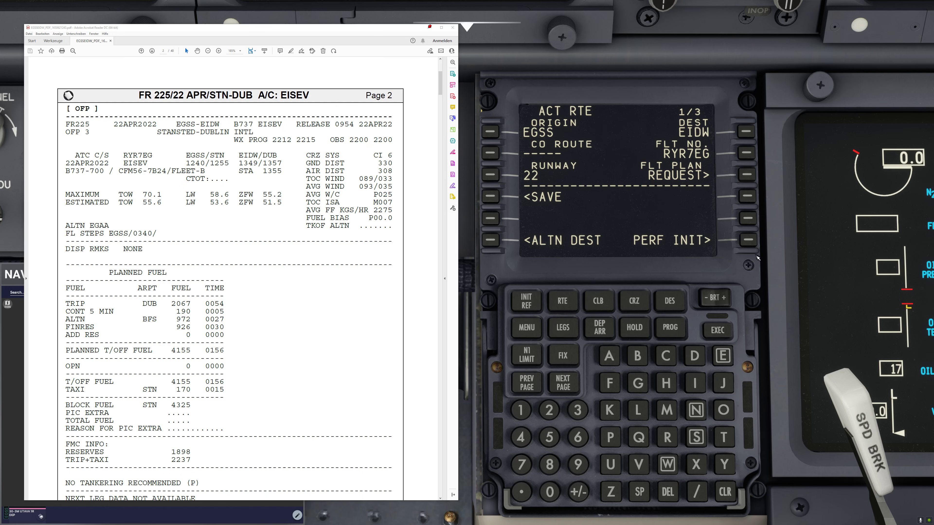
- Send a PERF INIT REQUEST from the performance initialisation page
{"action": "left_click", "coordinate": [749, 240]}
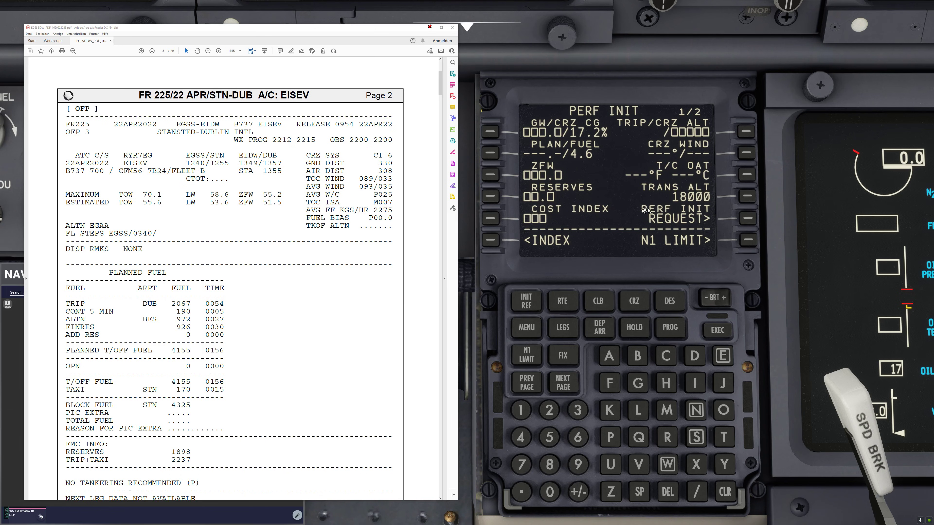
{"action": "left_click", "coordinate": [748, 219]}
{"action": "key", "text": "alt+2"}
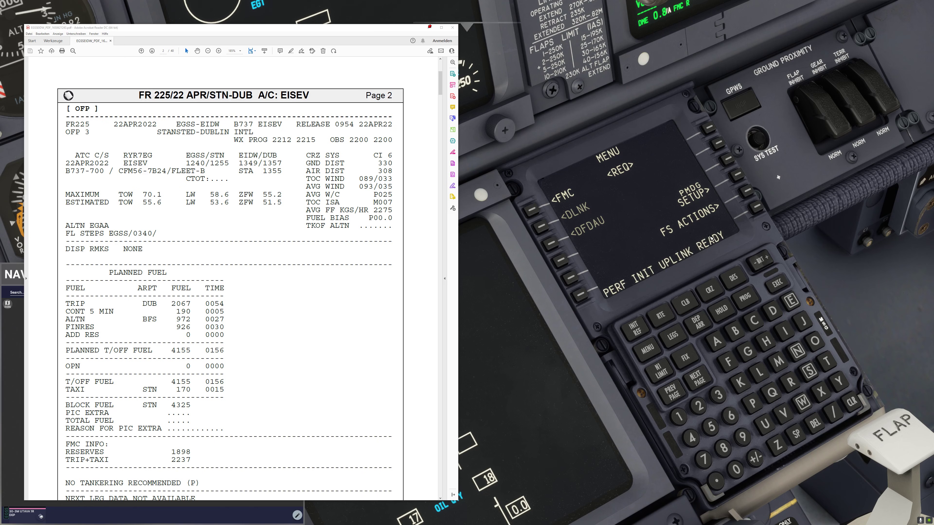
- Check the PMDG aircraft DATALINK options page showing company cost index 6
{"action": "left_click", "coordinate": [739, 178]}
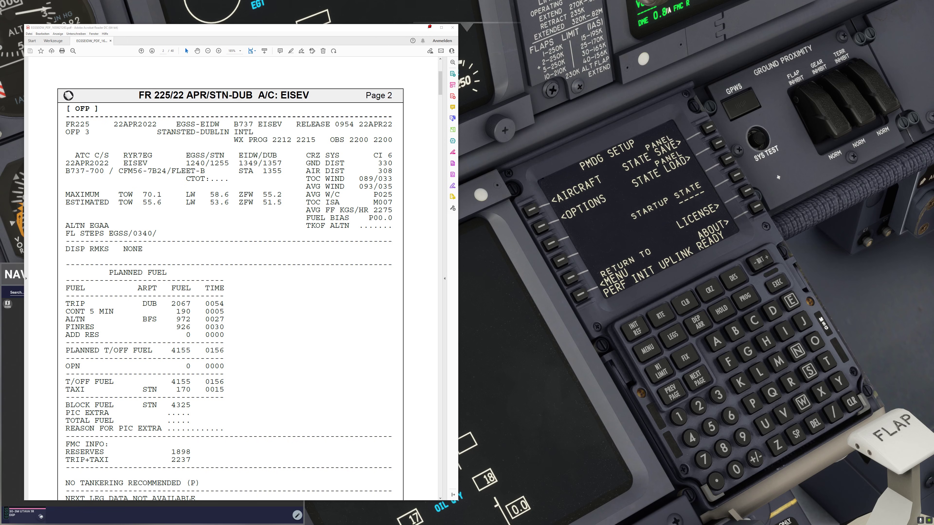
{"action": "left_click", "coordinate": [534, 212]}
{"action": "left_click", "coordinate": [534, 212]}
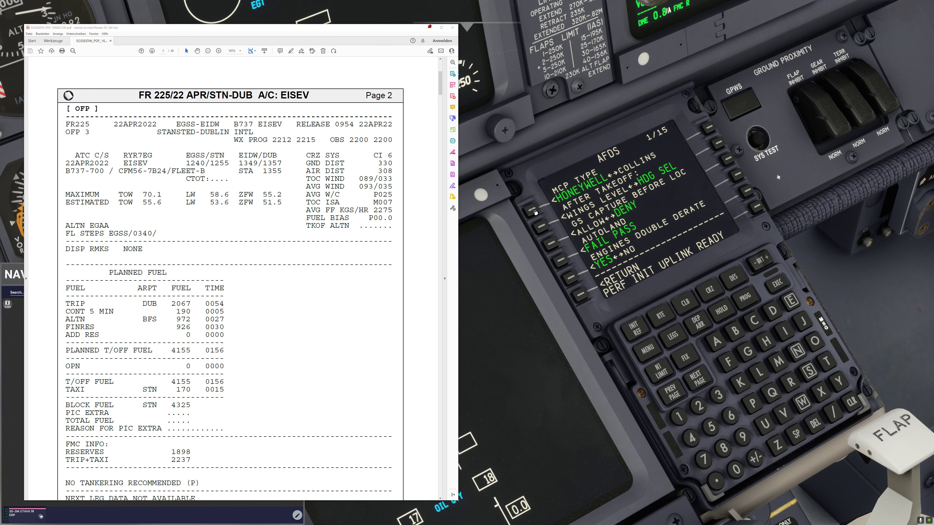
{"action": "left_click", "coordinate": [708, 390]}
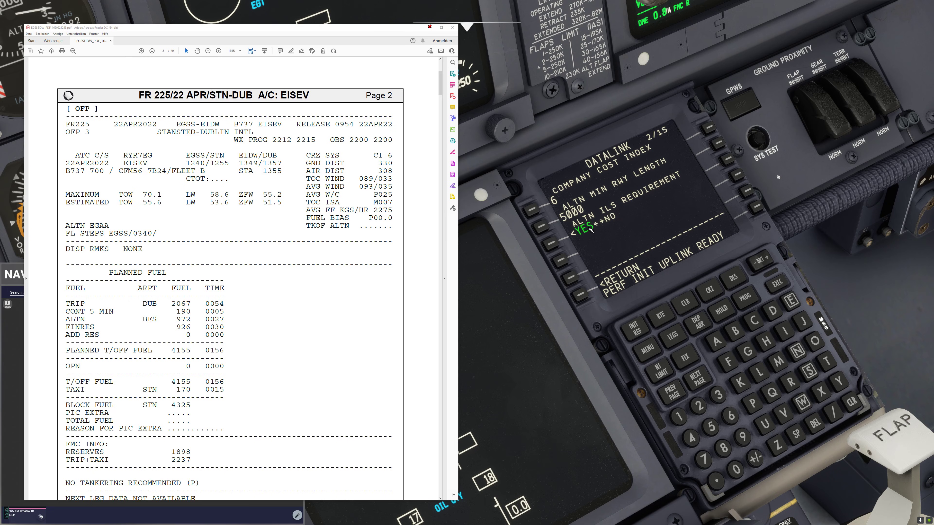
{"action": "key", "text": "alt+2"}
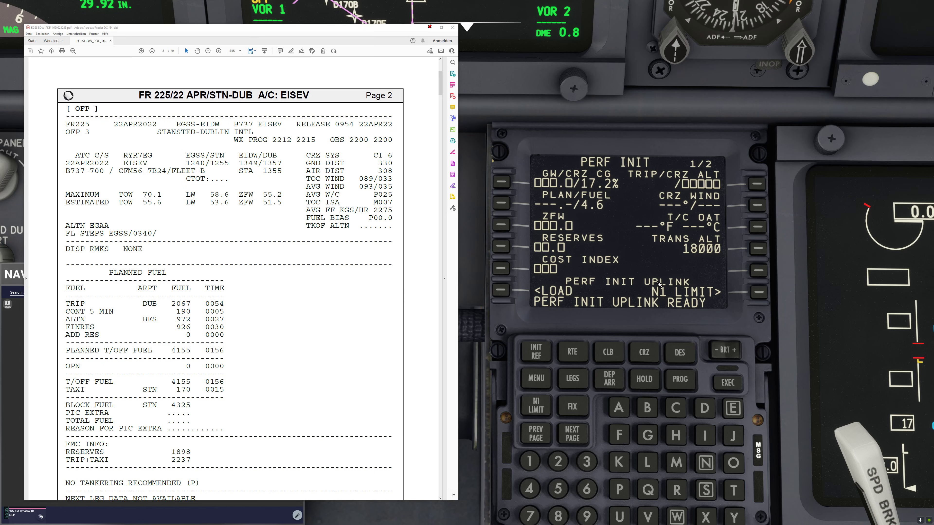
- Load uplinked perf data: GW 59.8, FL380, ZFW 55.2, reserves 2.5, cost index 6
{"action": "left_click", "coordinate": [502, 293]}
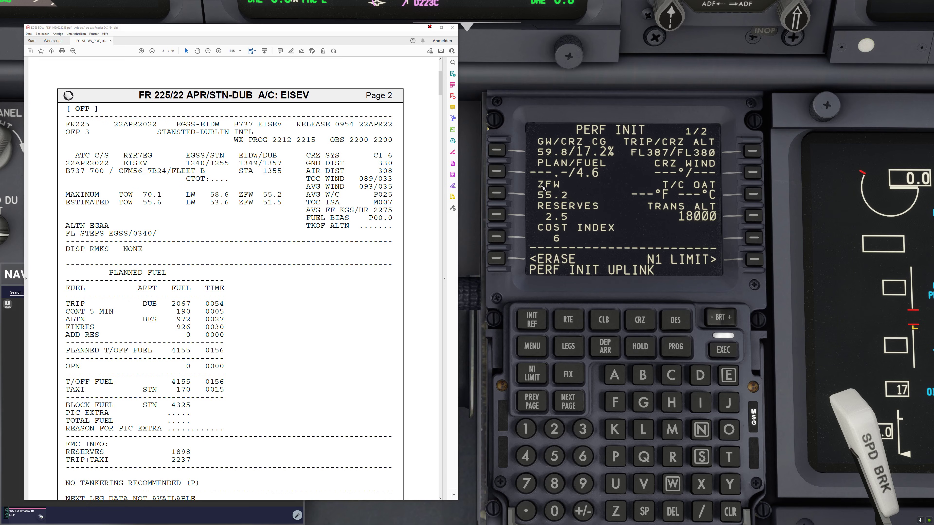
{"action": "key", "text": "alt+2"}
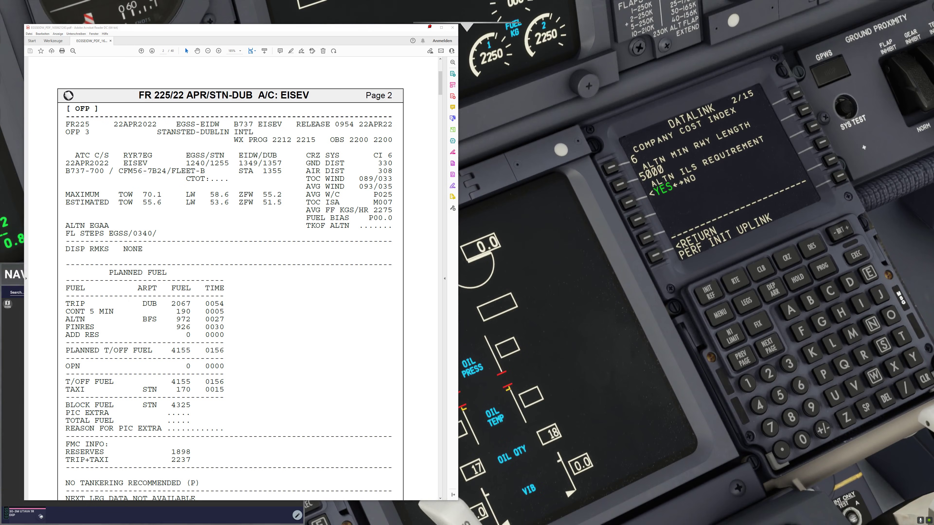
- Check the FS Actions payload page, then execute PERF INIT with T/C OAT −56°C
{"action": "left_click", "coordinate": [725, 325]}
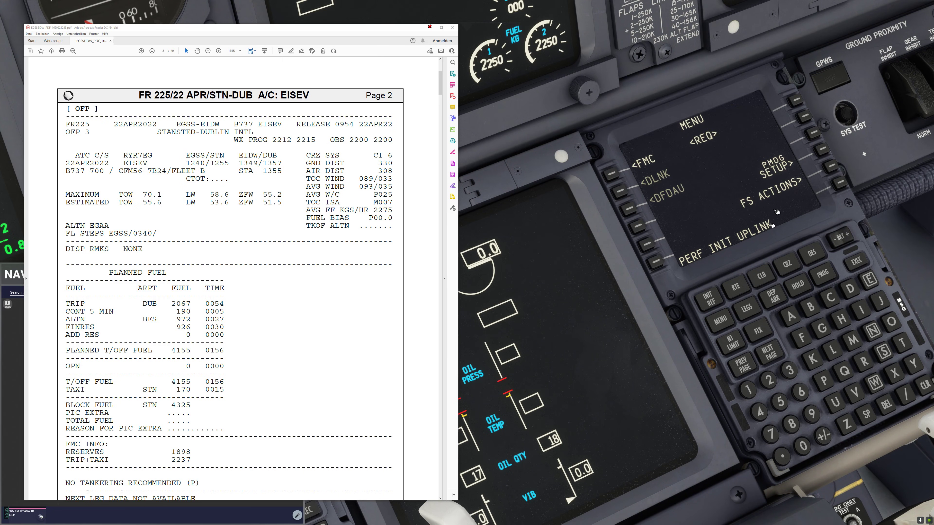
{"action": "left_click", "coordinate": [829, 167]}
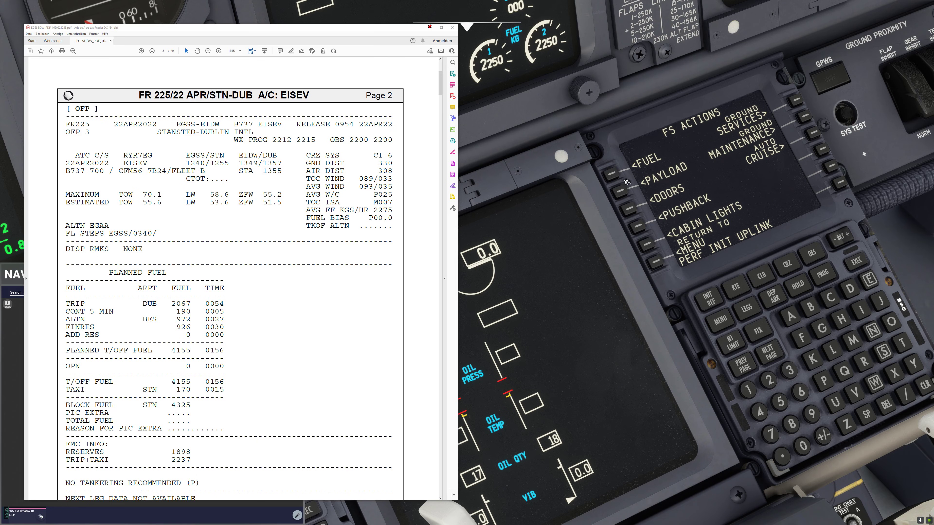
{"action": "left_click", "coordinate": [621, 189]}
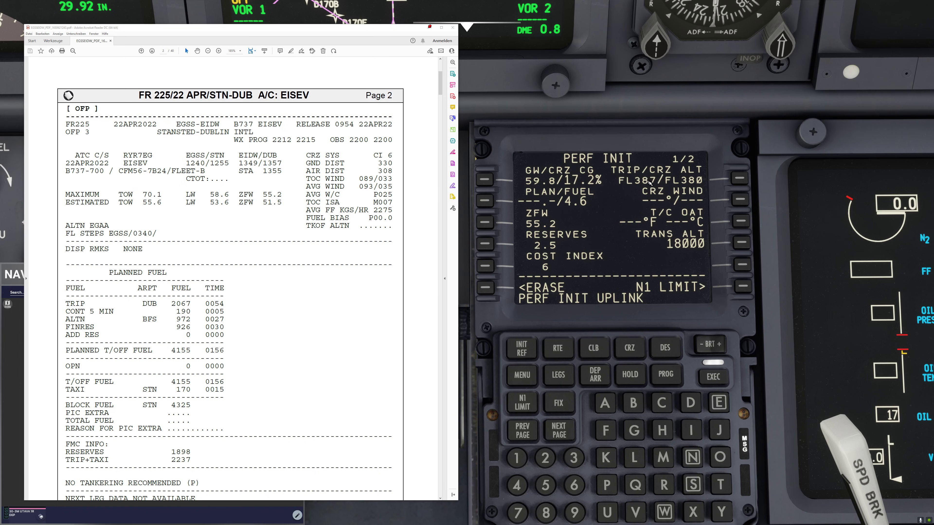
{"action": "left_click", "coordinate": [713, 378]}
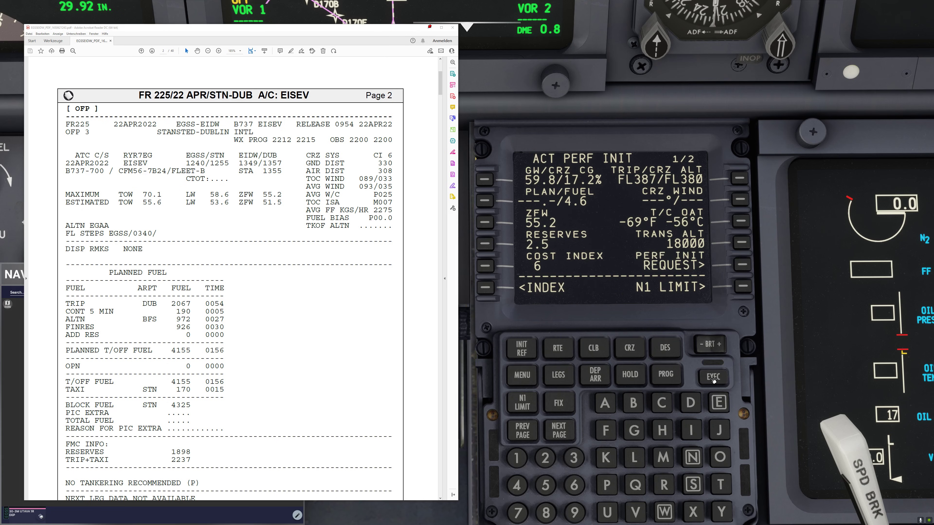